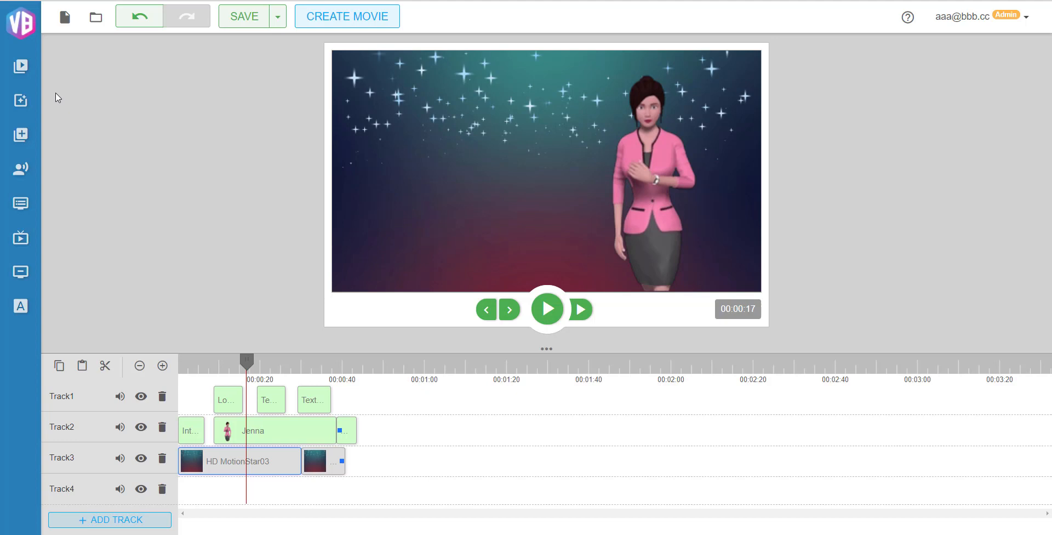
Browse the Default folder in the media library and look at its file upload option without uploading anything.
left_click(24, 70)
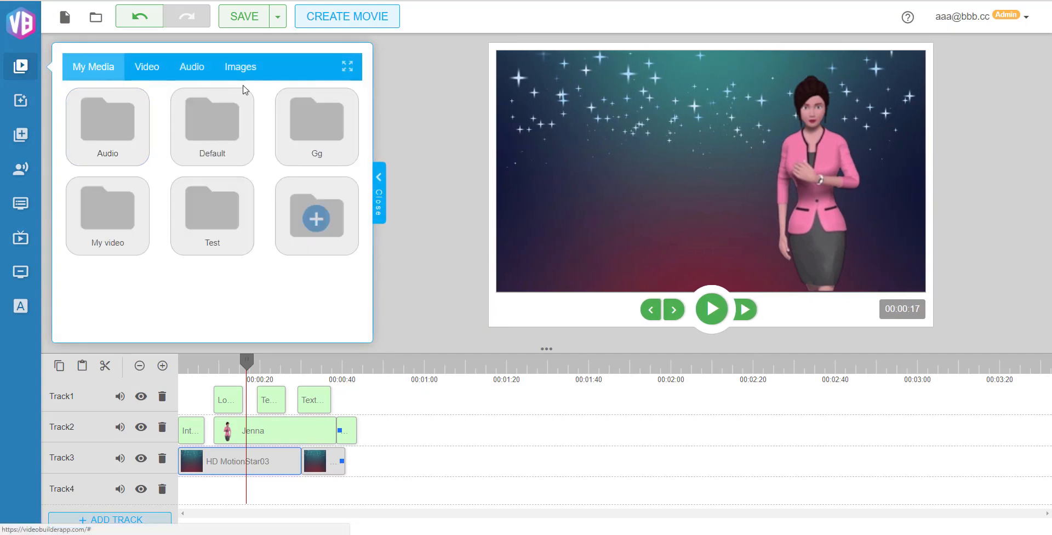
left_click(216, 141)
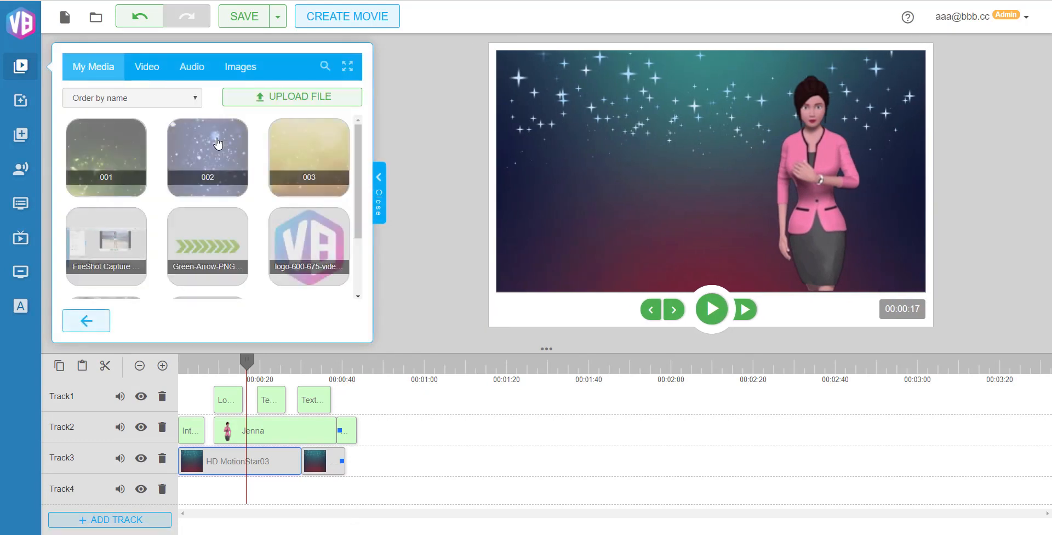
left_click(275, 103)
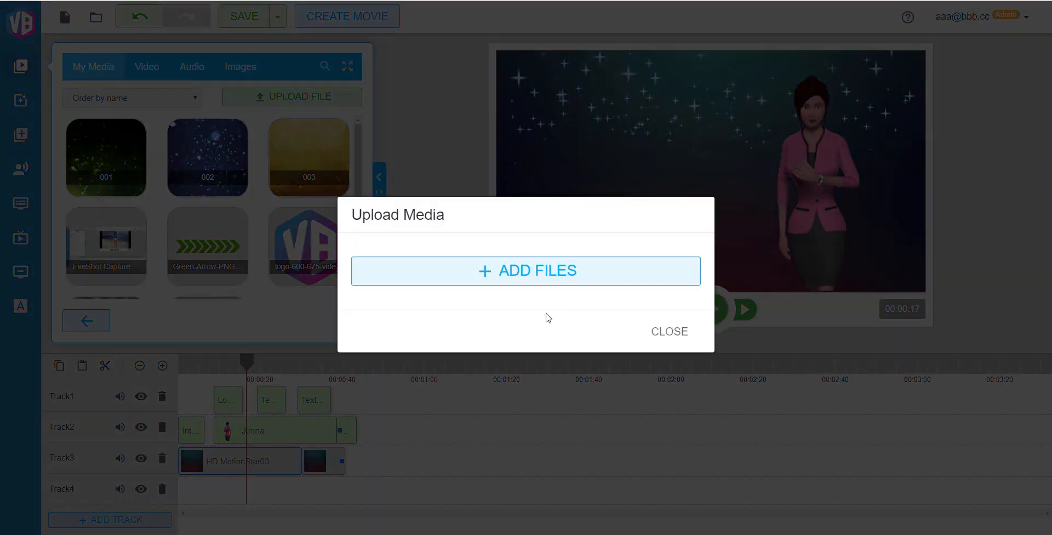
left_click(533, 272)
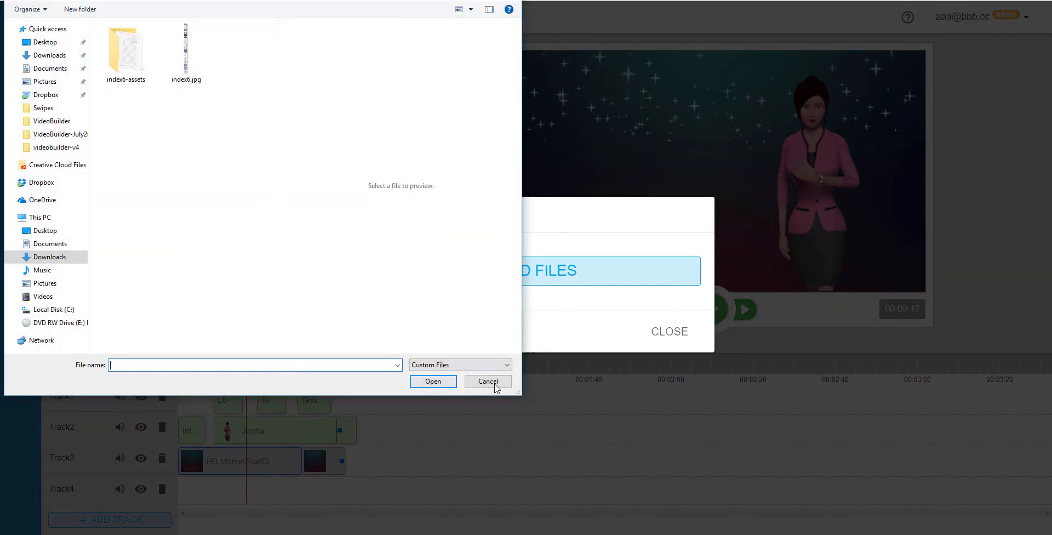
left_click(494, 385)
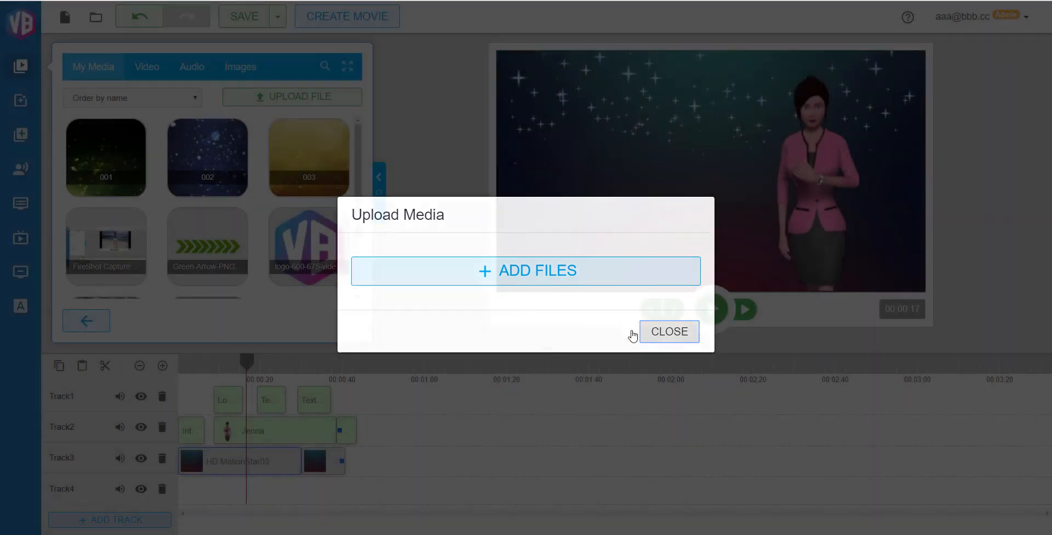
left_click(644, 331)
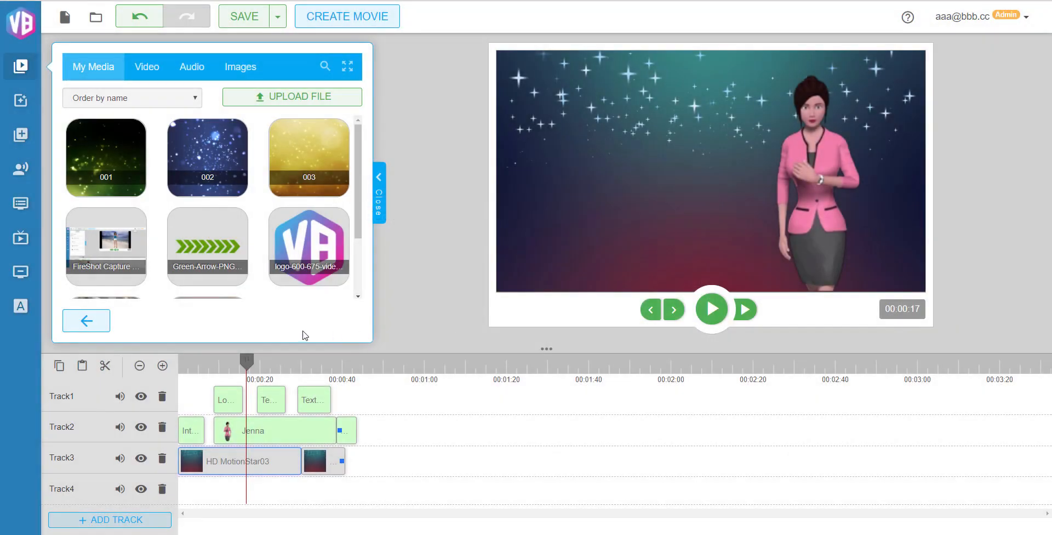
left_click(86, 321)
left_click(376, 201)
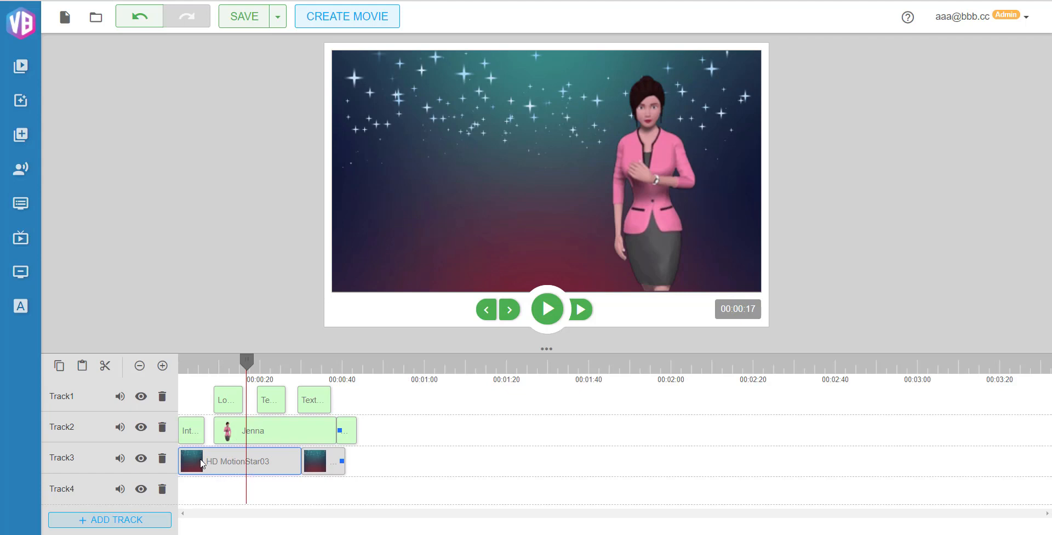
Move both HD MotionStar03 background clips from Track3 to Track4 and the avatar clip from Track2 to Track3.
left_click_drag(207, 463, 203, 495)
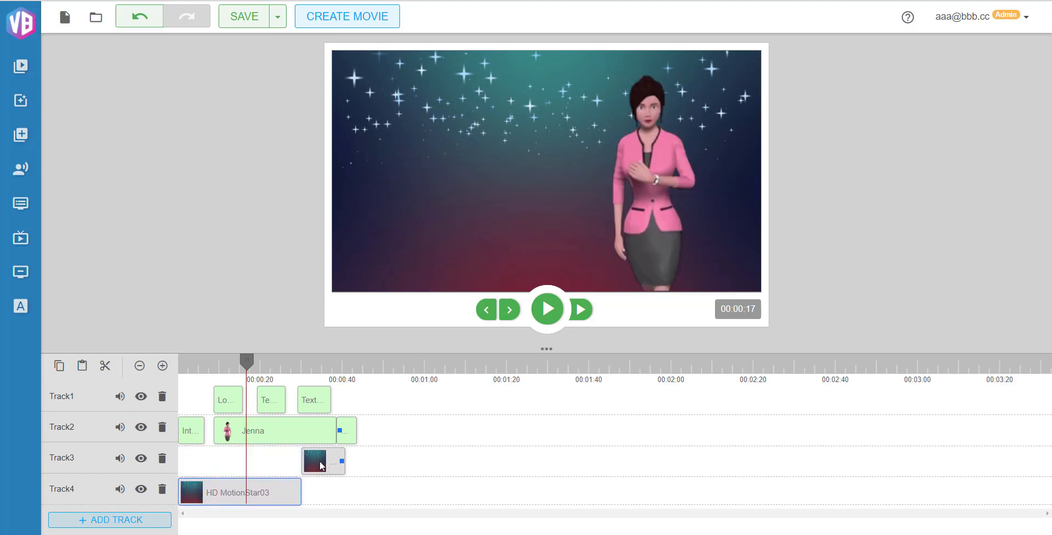
left_click_drag(318, 464, 311, 493)
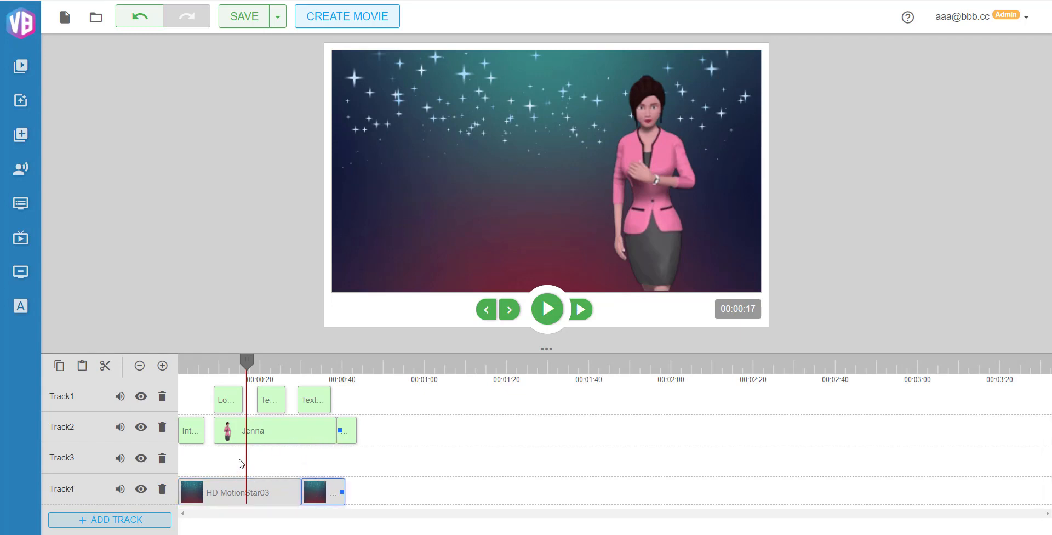
left_click_drag(232, 441, 235, 469)
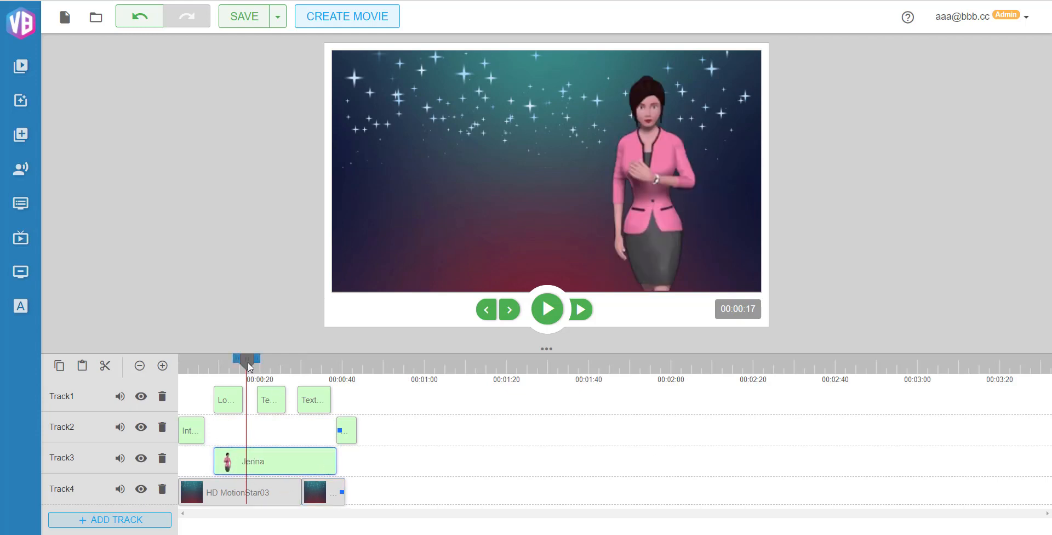
Shift the avatar clip on Track3 to the very start of the timeline, using the playhead to compare the preview.
left_click_drag(249, 367, 206, 364)
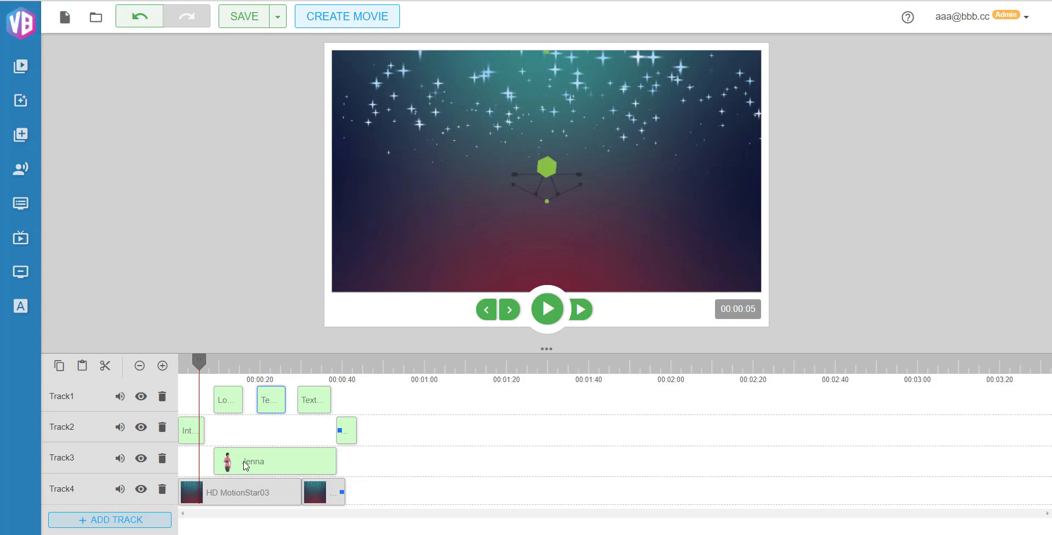
left_click_drag(199, 360, 313, 359)
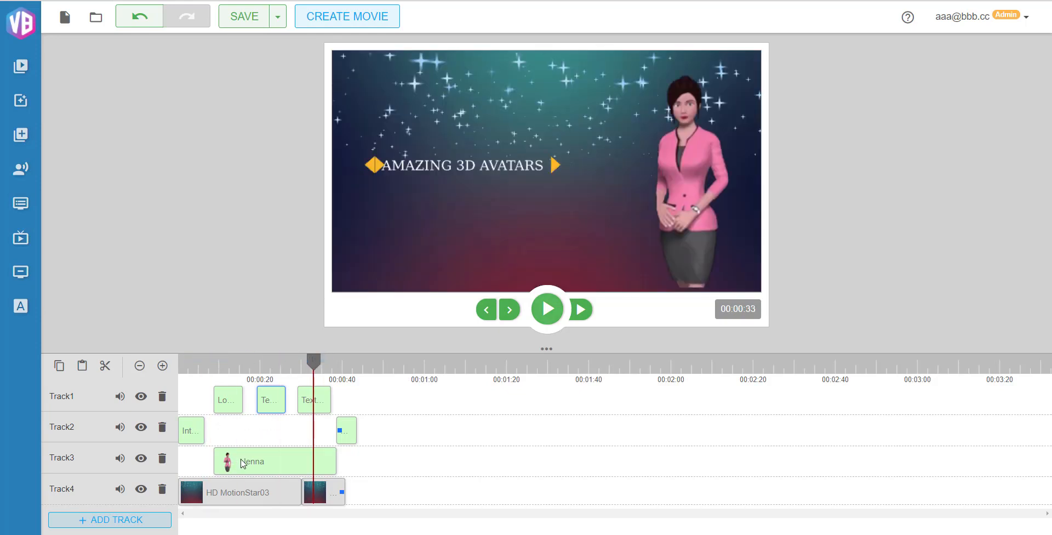
left_click(245, 463)
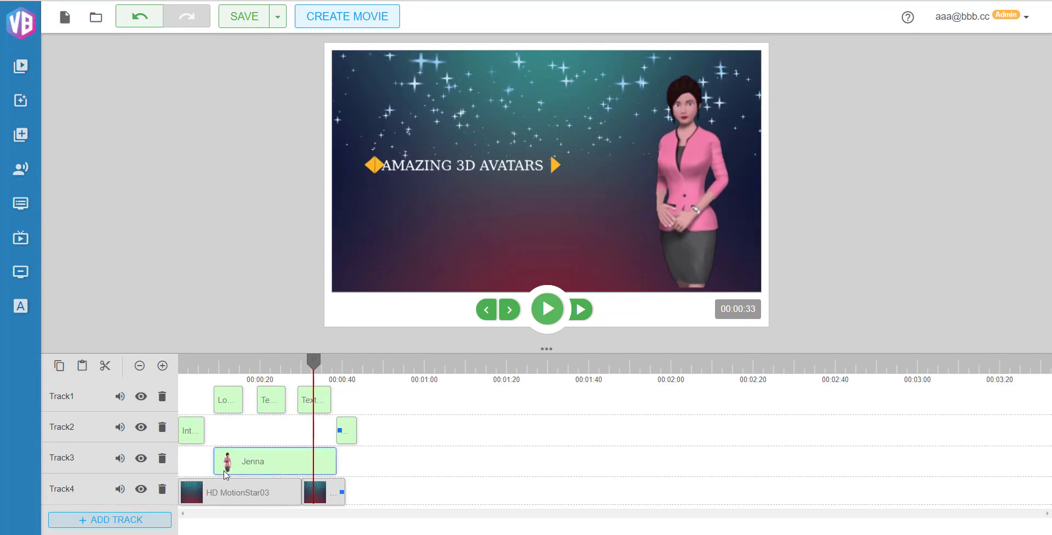
left_click_drag(249, 463, 213, 463)
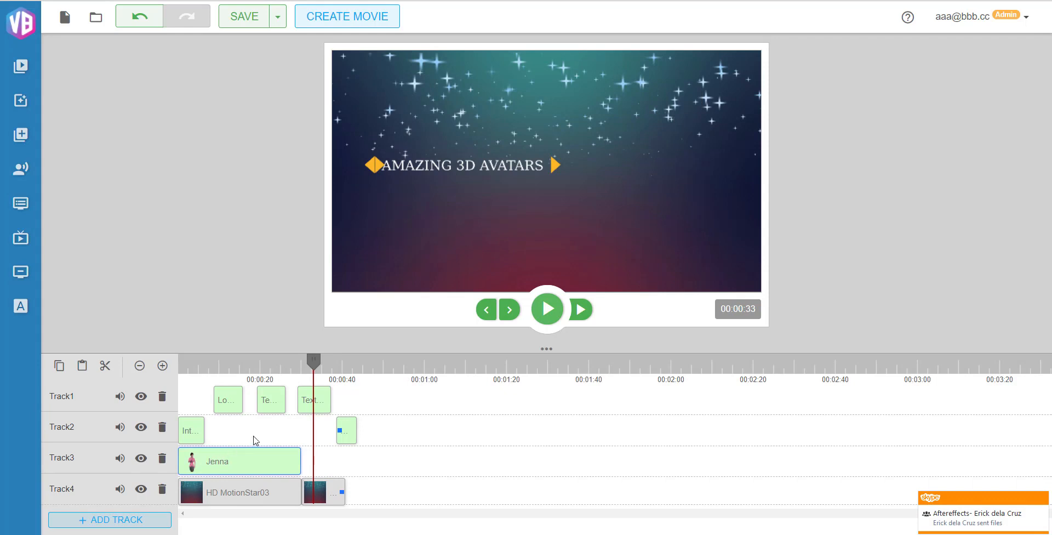
left_click(1041, 498)
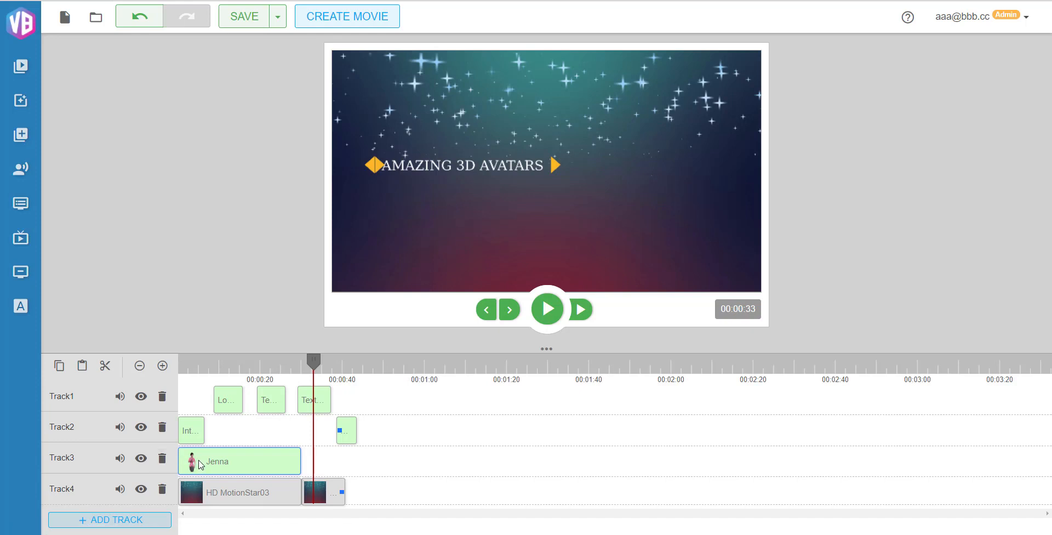
Shift the avatar clip on Track3 to begin directly after the intro clip and check its start with the playhead.
left_click_drag(204, 464, 229, 463)
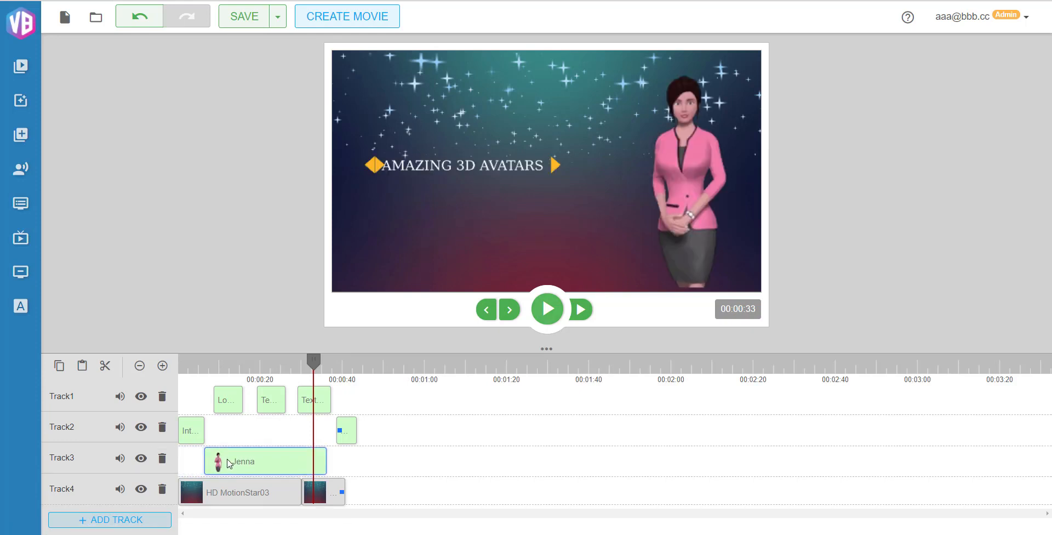
left_click_drag(312, 362, 205, 364)
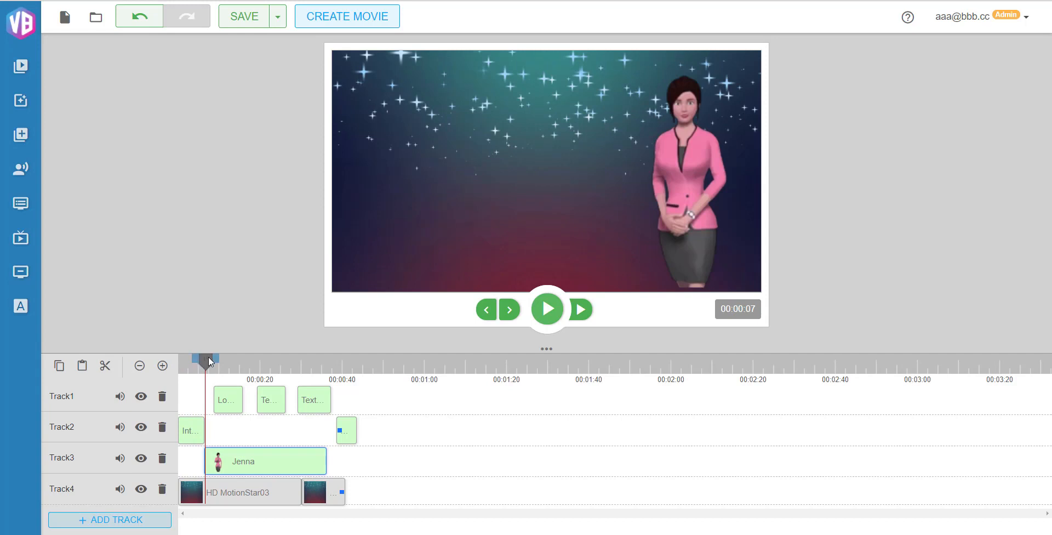
mouse_move(205, 360)
left_mouse_down()
mouse_move(192, 363)
mouse_move(214, 364)
mouse_move(192, 364)
mouse_move(213, 364)
left_mouse_up()
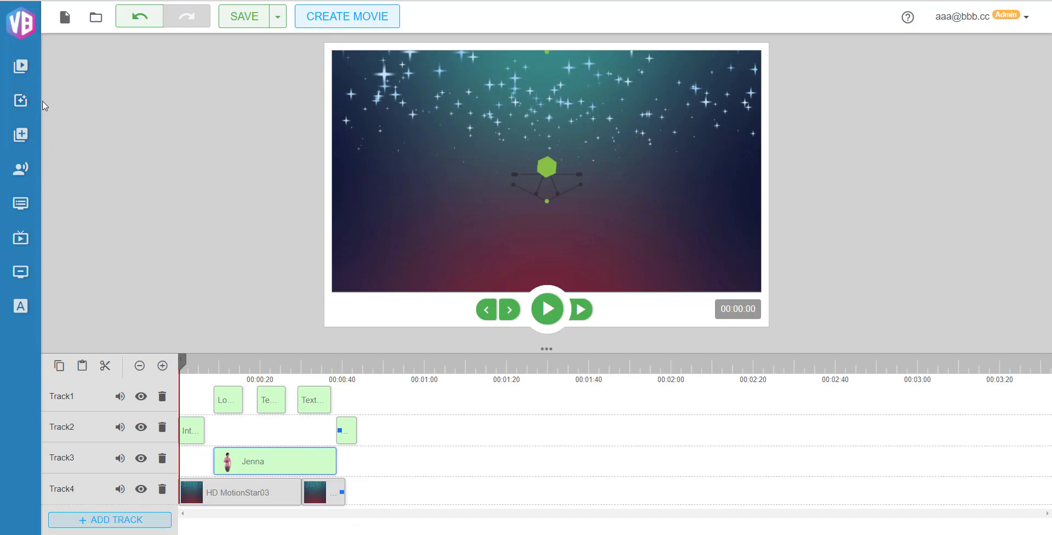
Review the available filters, including Resize and move, and close the list.
left_click(22, 102)
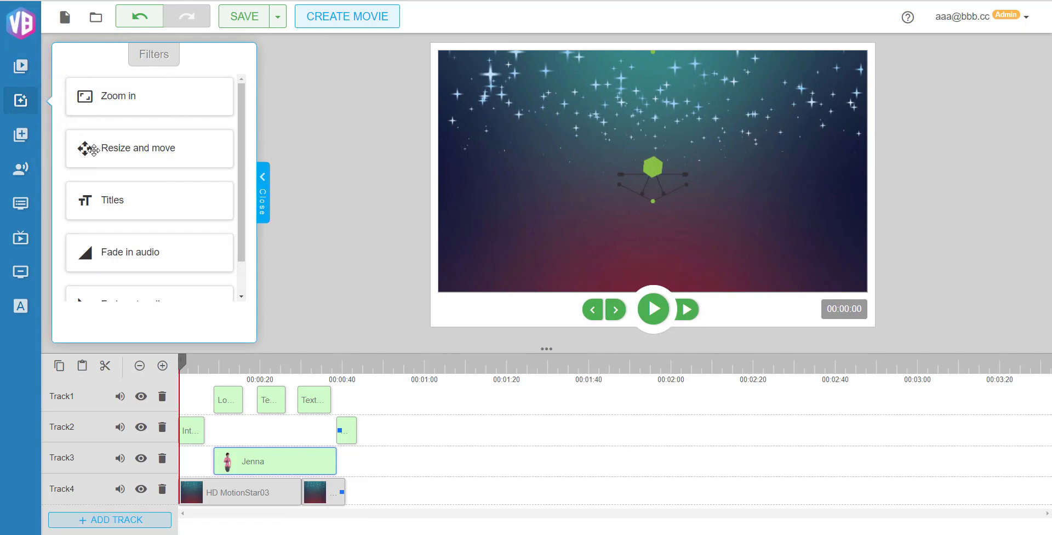
left_click_drag(85, 148, 117, 262)
left_click(266, 211)
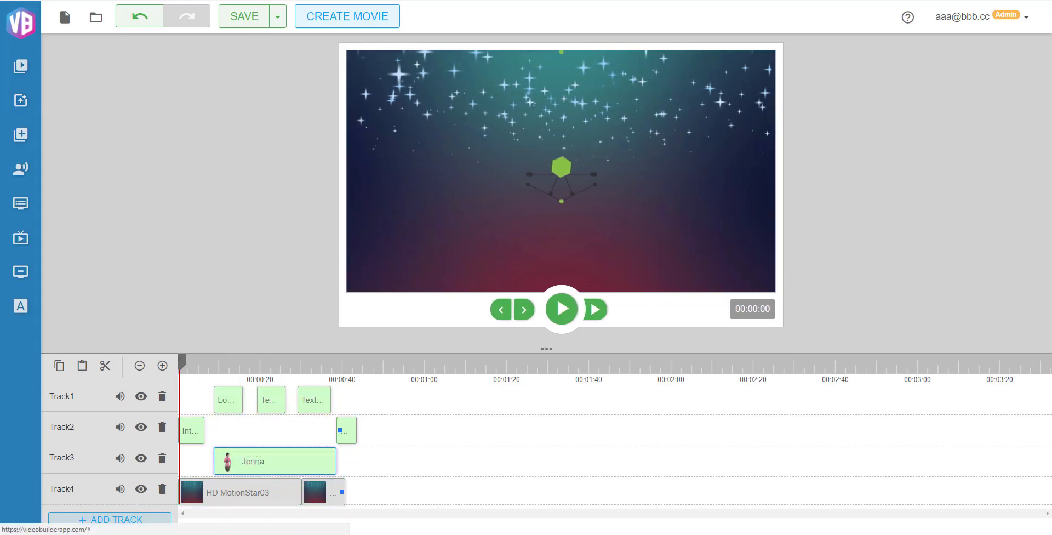
Move the avatar farther right in the frame through the Track3 clip's Resize and move filter and save the placement.
right_click(257, 461)
left_click(298, 381)
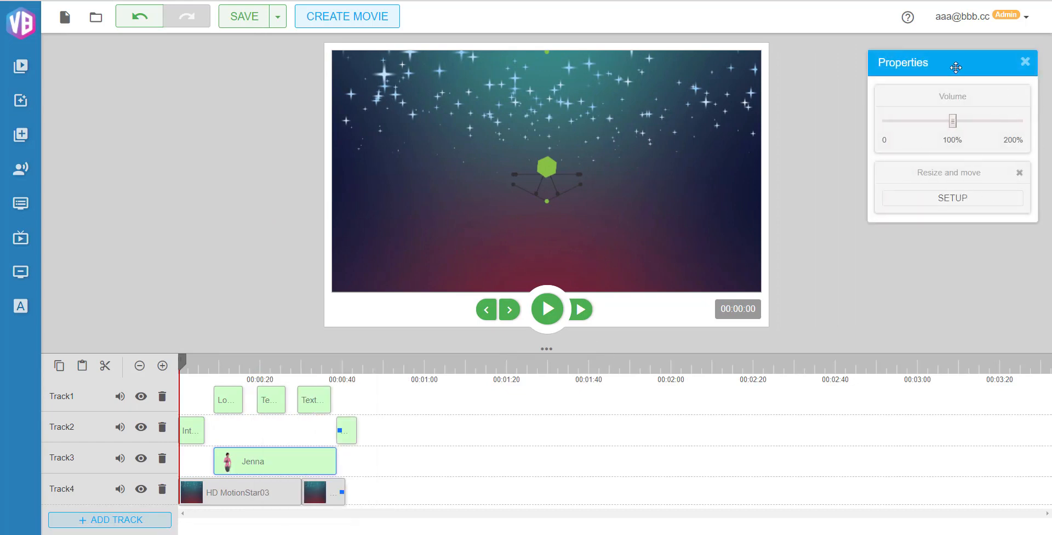
left_click_drag(955, 67, 225, 151)
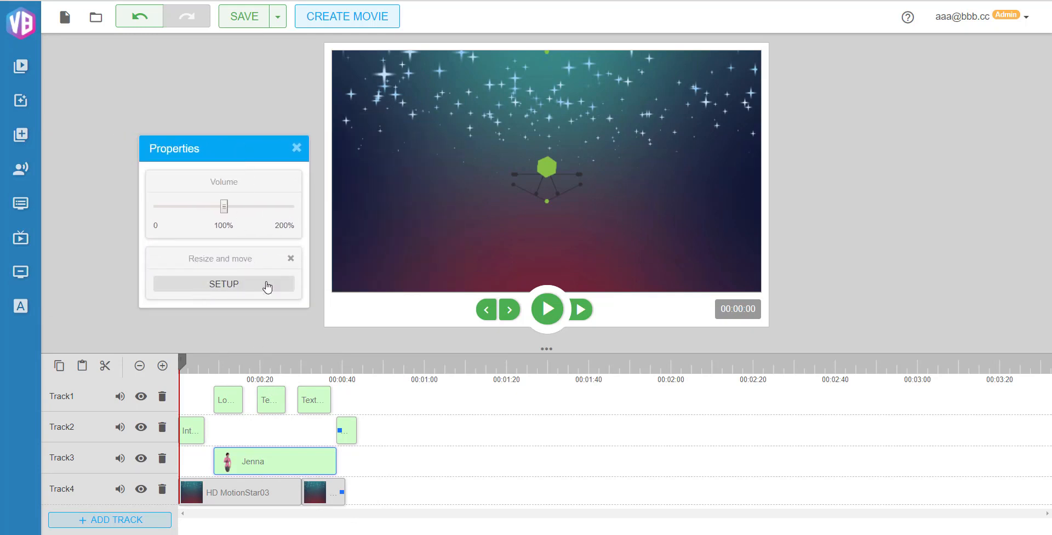
left_click(237, 289)
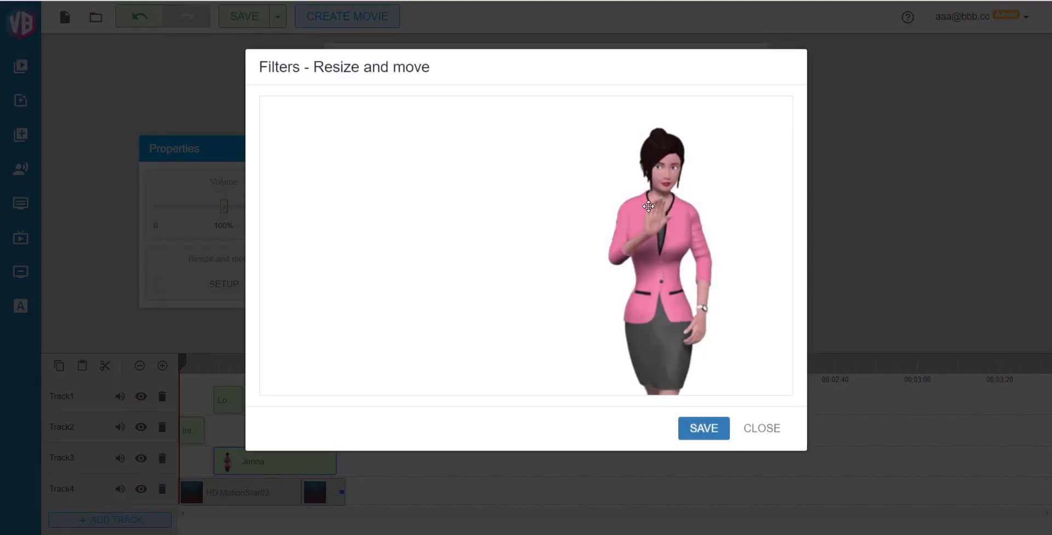
left_click_drag(636, 210, 711, 223)
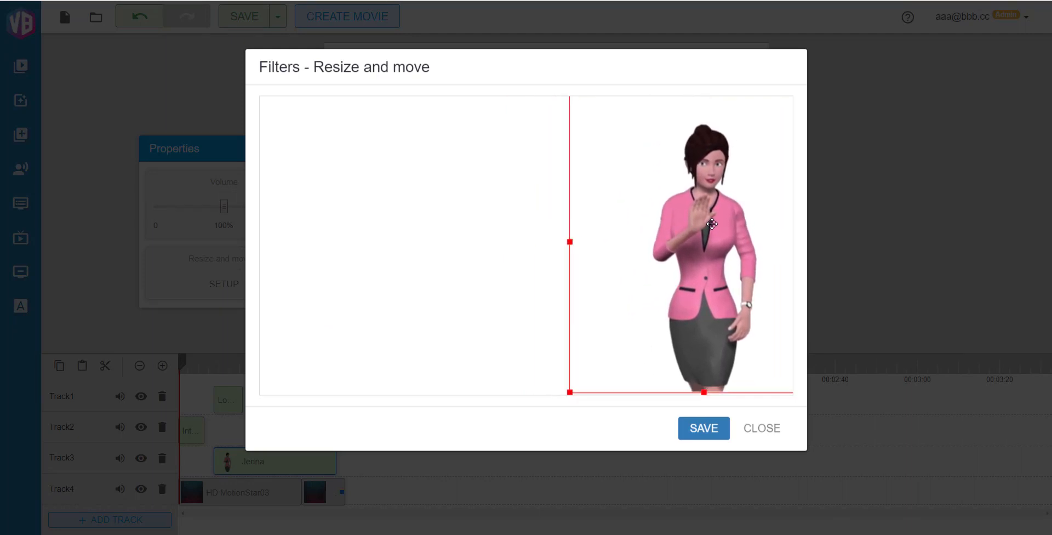
left_click(703, 427)
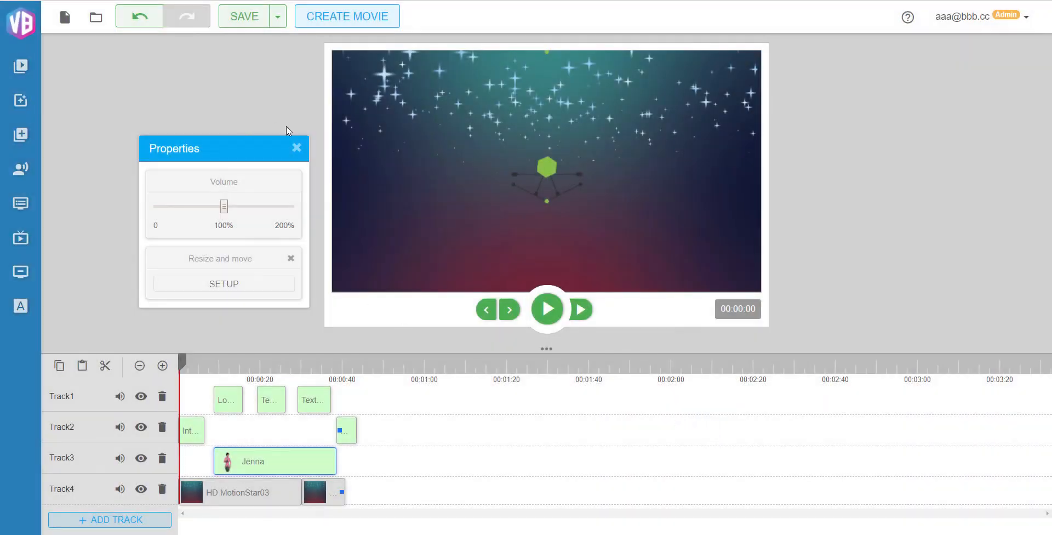
left_click(296, 148)
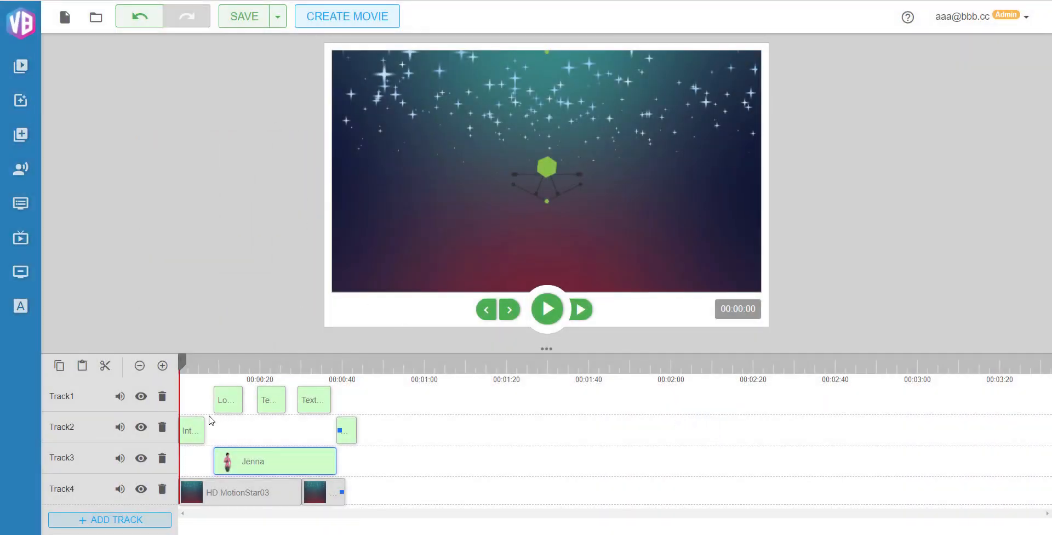
Check the properties of the first clip on Track1 for applied filters and close them.
left_click(228, 402)
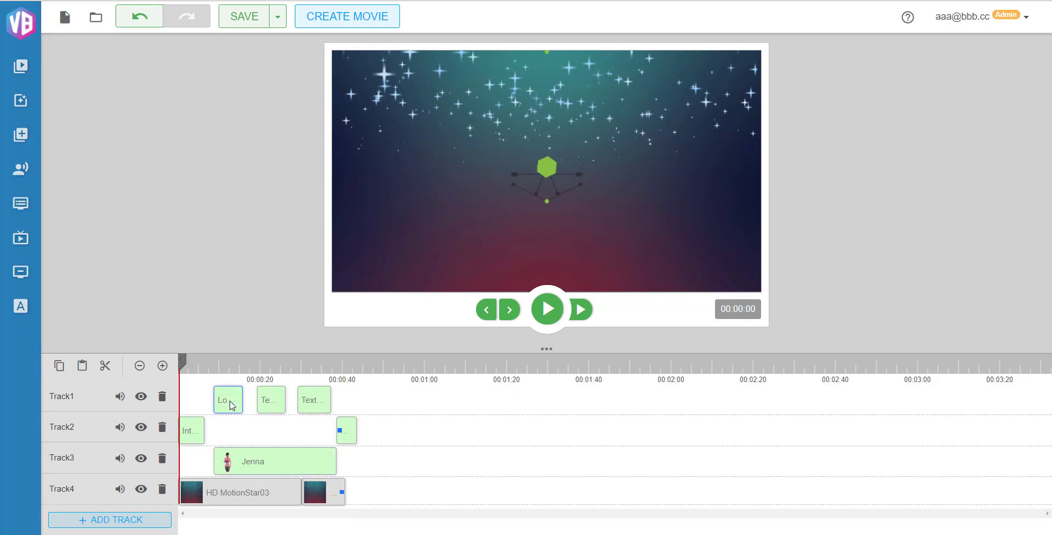
right_click(230, 402)
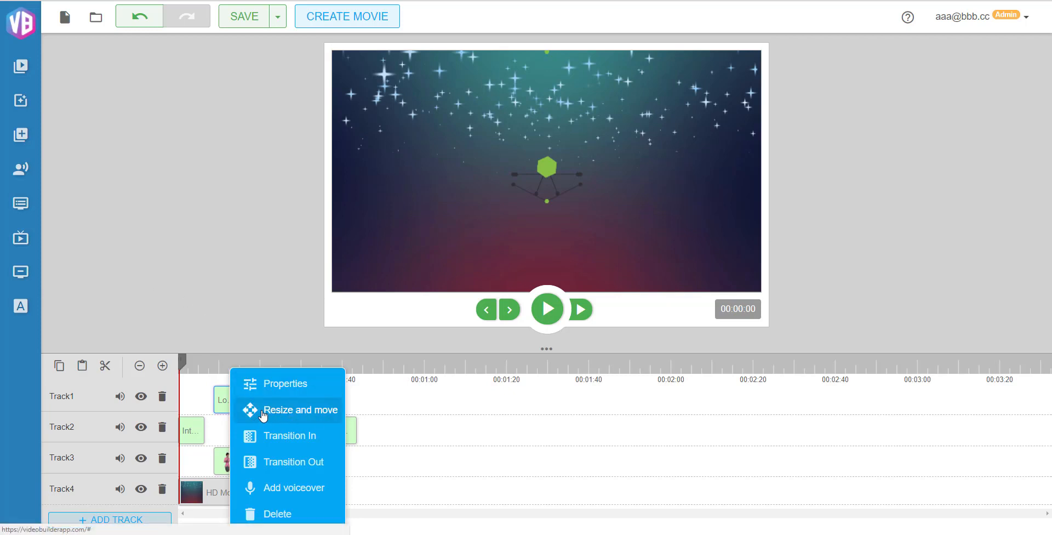
left_click(275, 391)
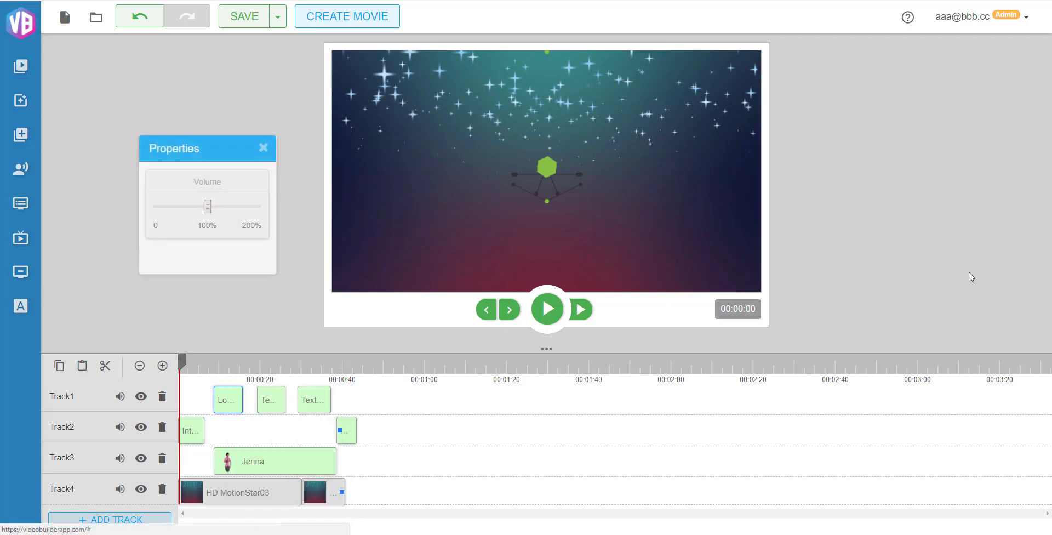
left_click(297, 148)
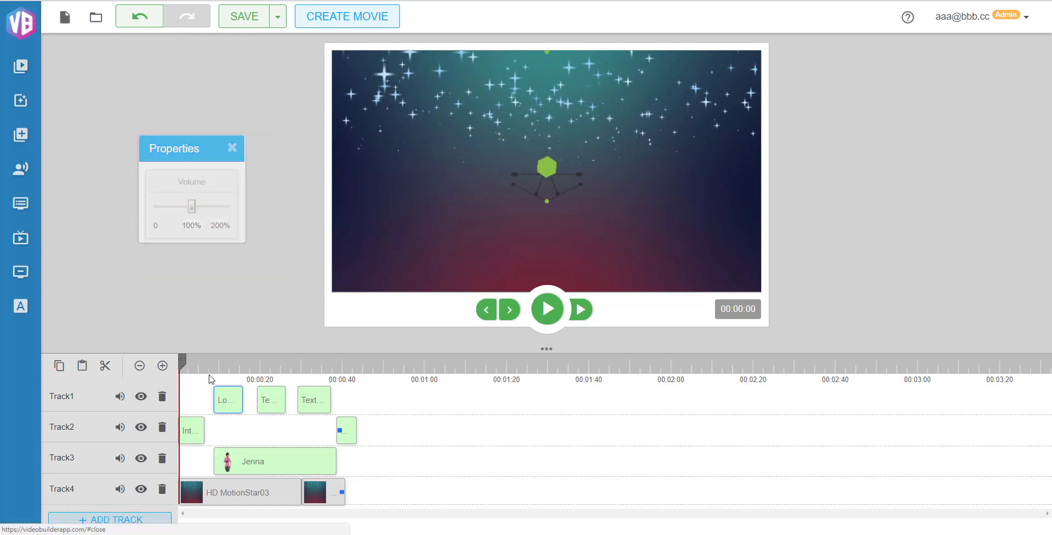
Shrink the first Track1 clip's name banner with Resize and move, place it in the frame's lower-left corner, and save.
right_click(228, 392)
left_click(296, 414)
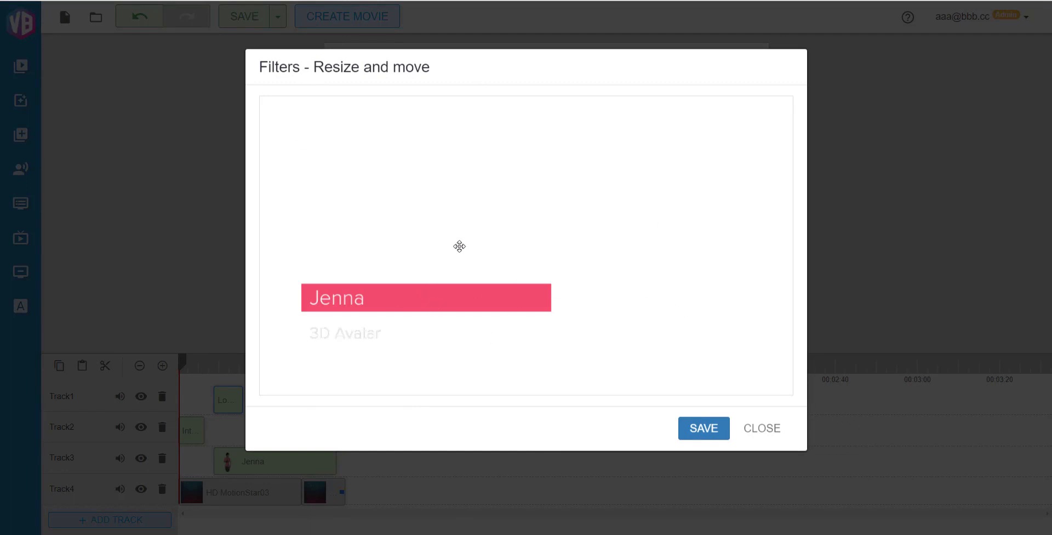
mouse_move(362, 311)
left_mouse_down()
mouse_move(378, 313)
mouse_move(362, 311)
mouse_move(368, 298)
left_mouse_up()
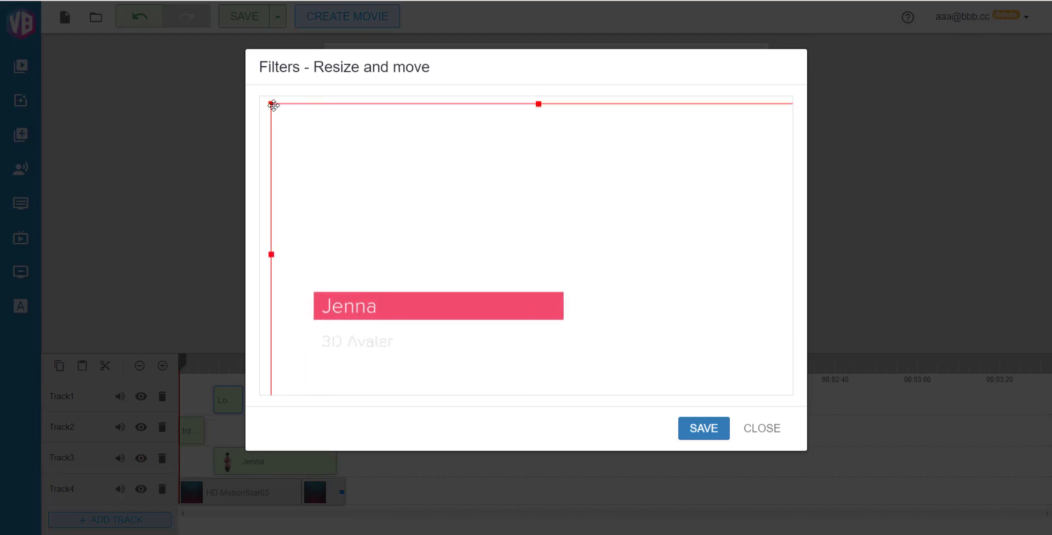
left_click_drag(273, 105, 389, 214)
left_click_drag(516, 277, 387, 279)
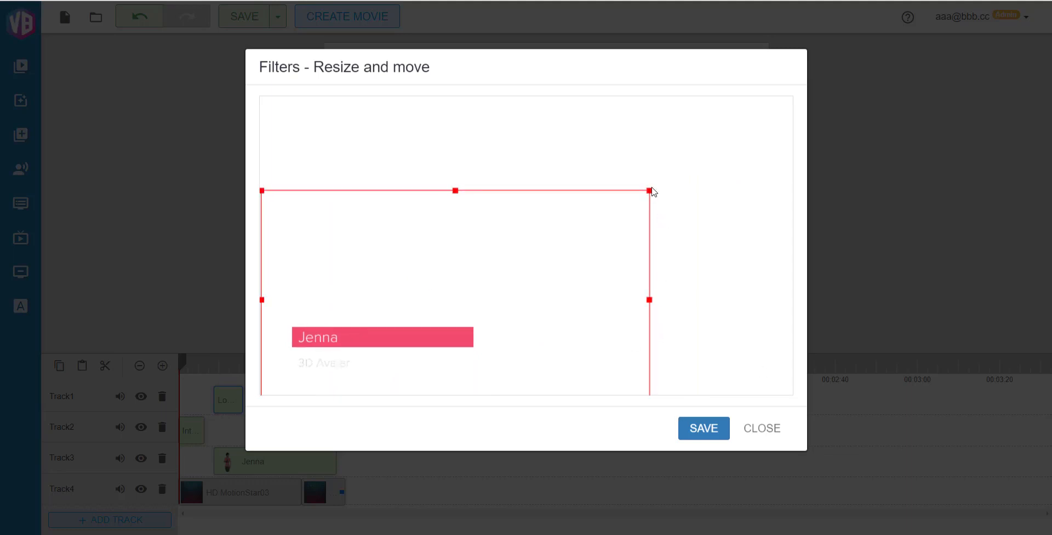
left_click_drag(649, 191, 600, 215)
left_click_drag(389, 326, 392, 320)
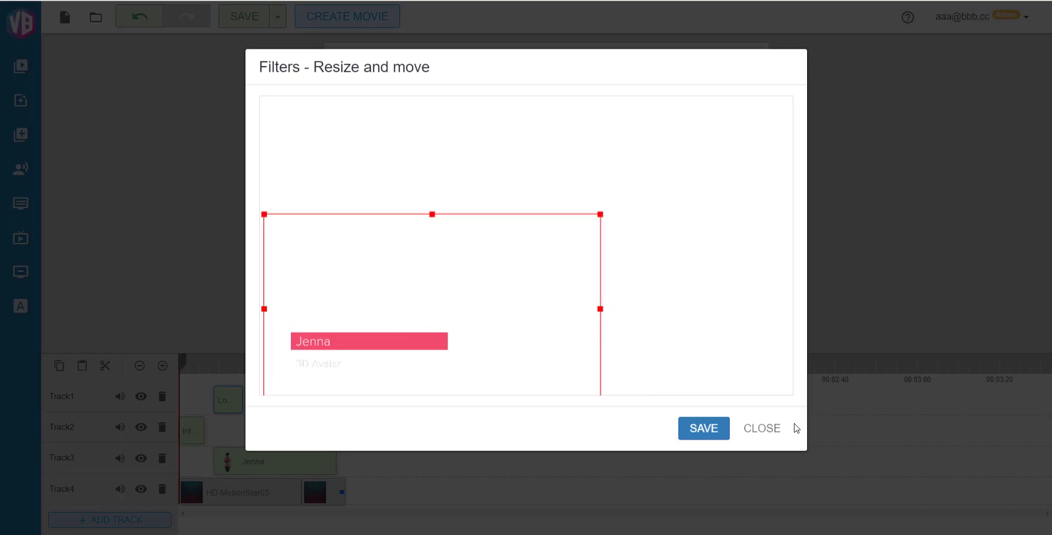
left_click(712, 433)
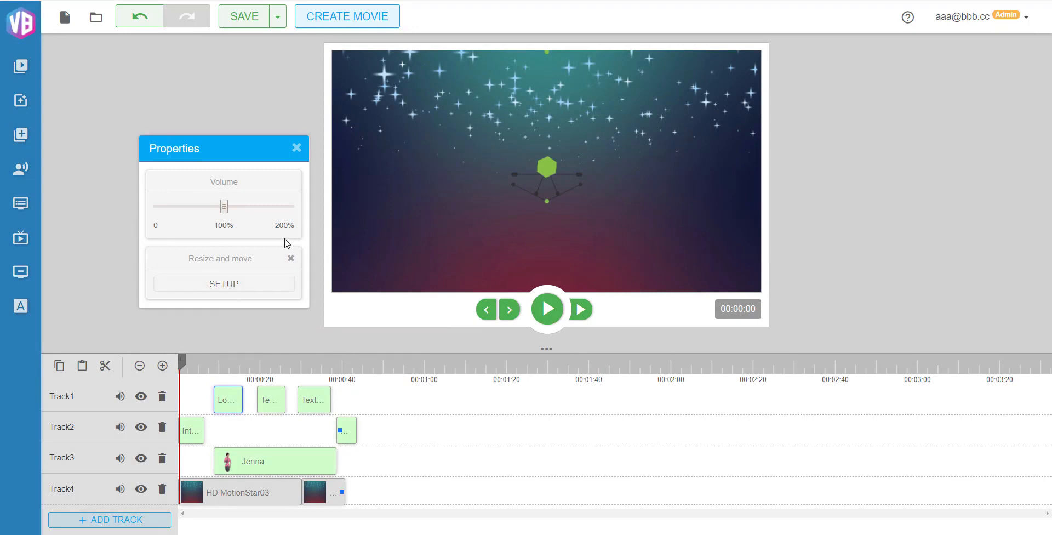
Shrink the second Track1 clip's text title with Resize and move, position it in the left half of the frame, and save.
left_click(296, 148)
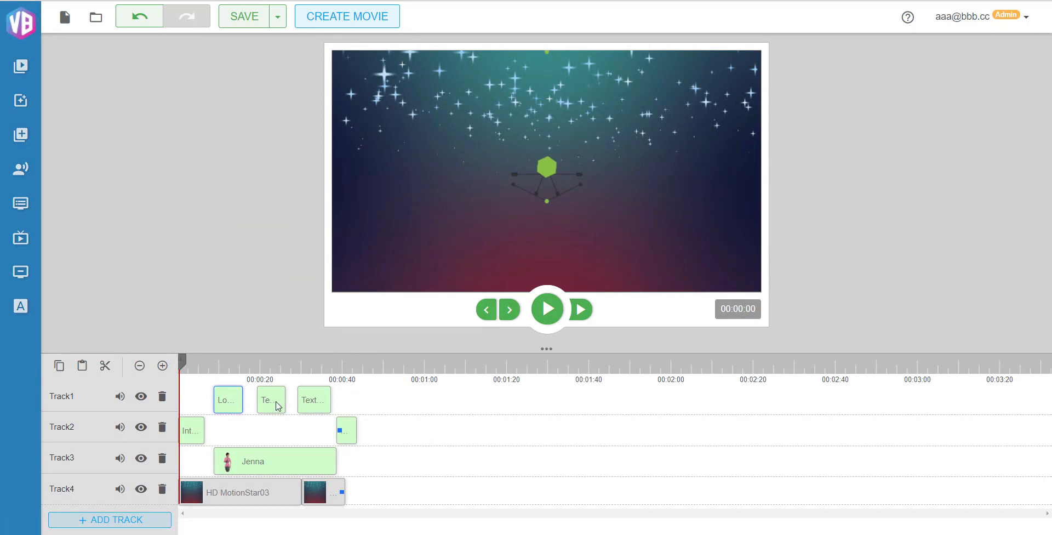
right_click(277, 404)
left_click(323, 412)
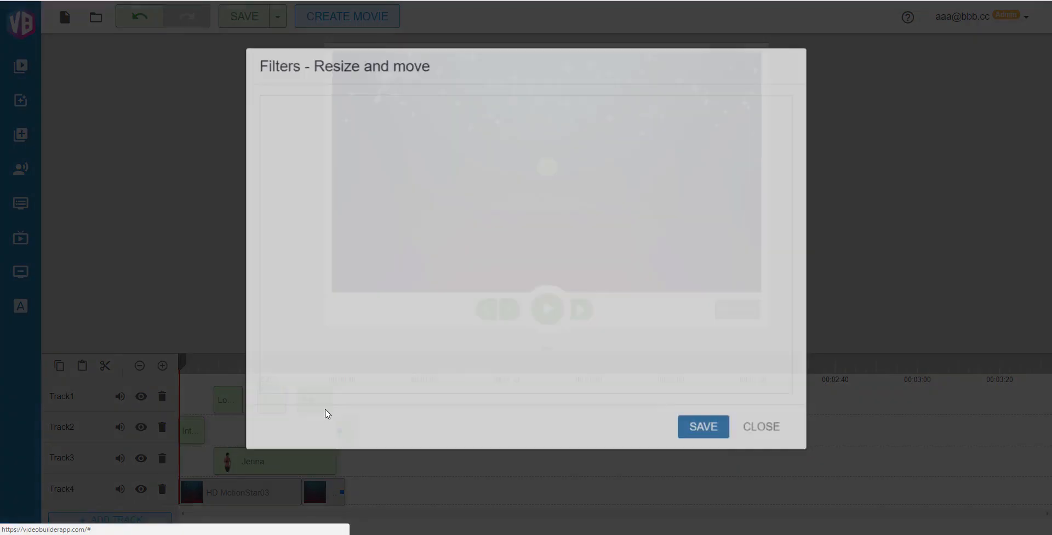
left_click_drag(425, 242, 450, 256)
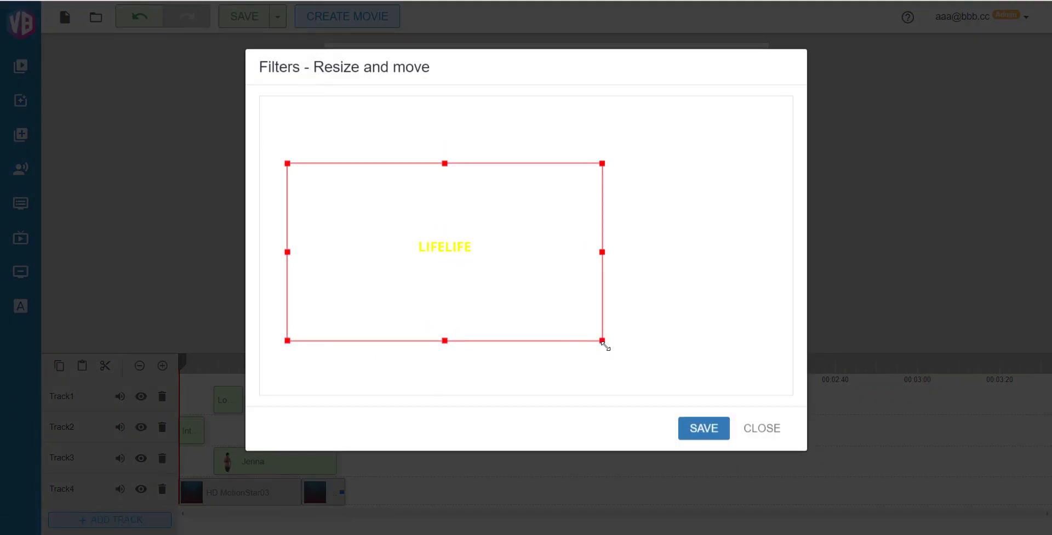
mouse_move(605, 346)
left_mouse_down()
mouse_move(624, 366)
mouse_move(448, 270)
mouse_move(648, 382)
mouse_move(584, 350)
mouse_move(595, 336)
left_mouse_up()
left_click_drag(521, 235, 505, 222)
left_click(691, 429)
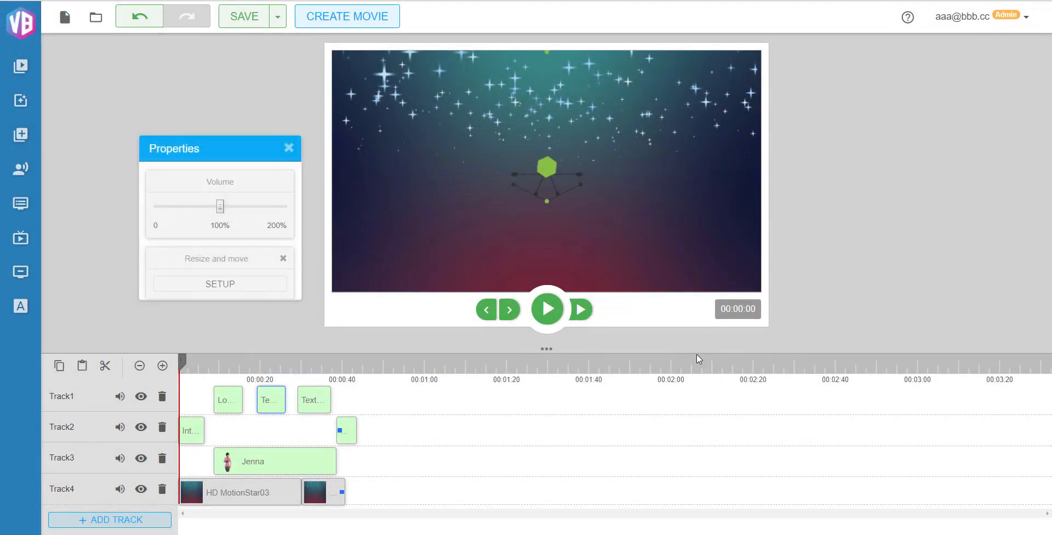
left_click(296, 149)
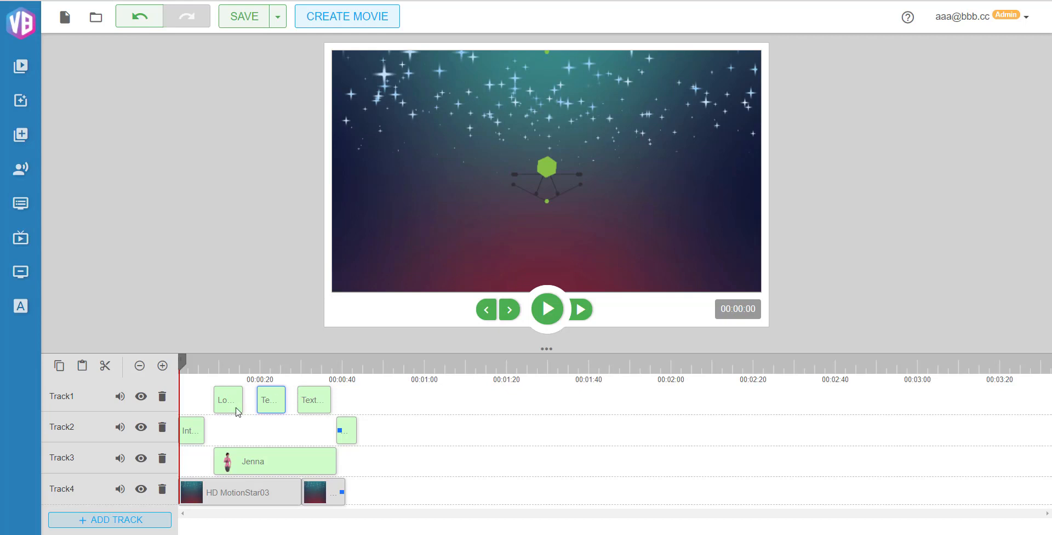
Look up the Resize and move filter in the list of filters and close the list.
left_click(25, 102)
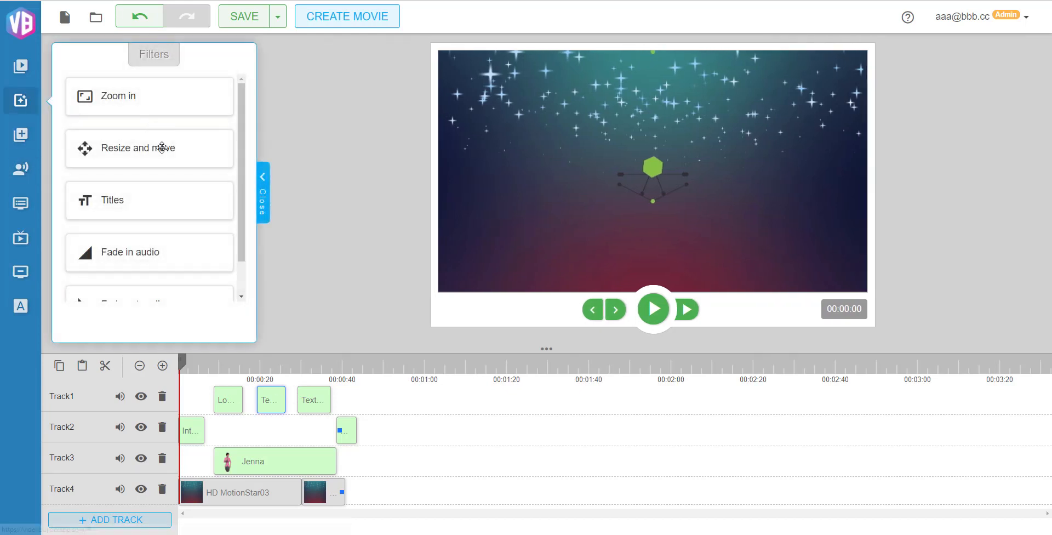
left_click(20, 100)
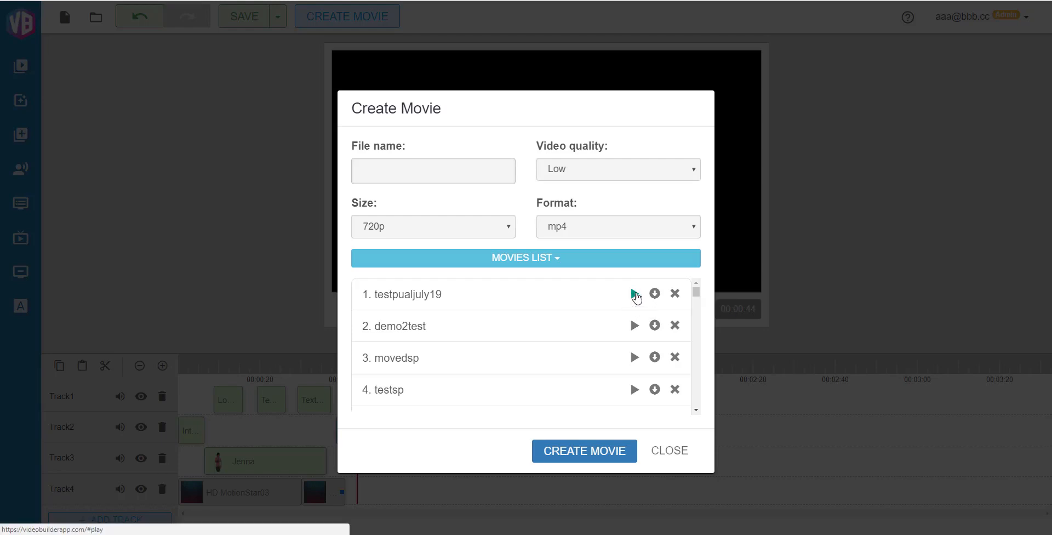
Play the finished movie testpualjuly19 and check the avatar and the circular title at about 0:24.
left_click(634, 294)
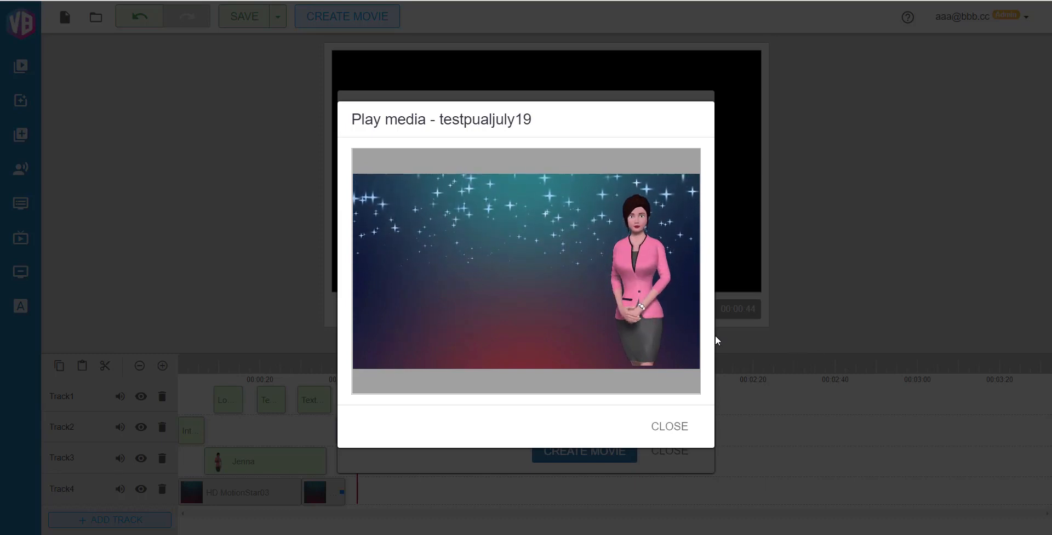
mouse_move(461, 336)
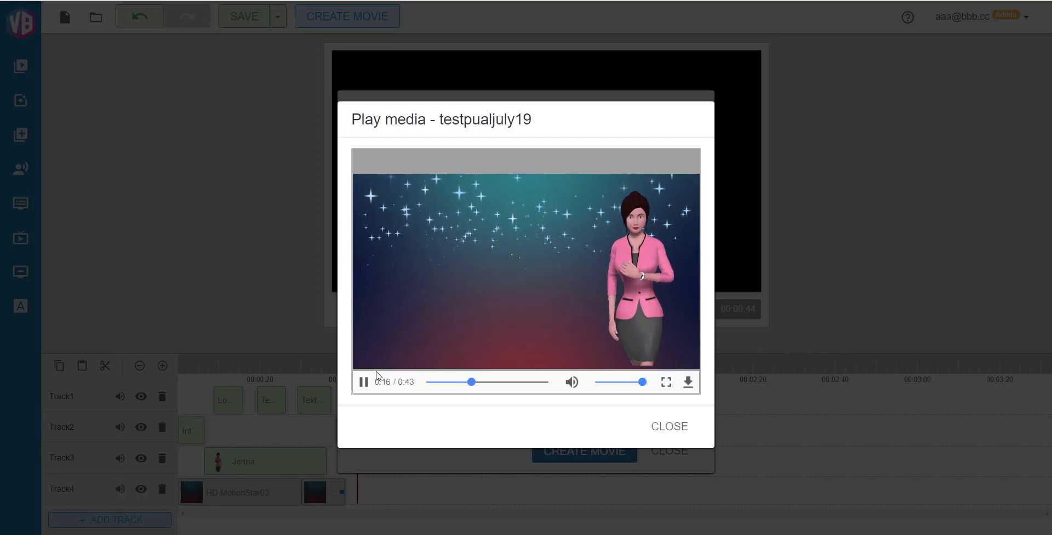
left_click(364, 383)
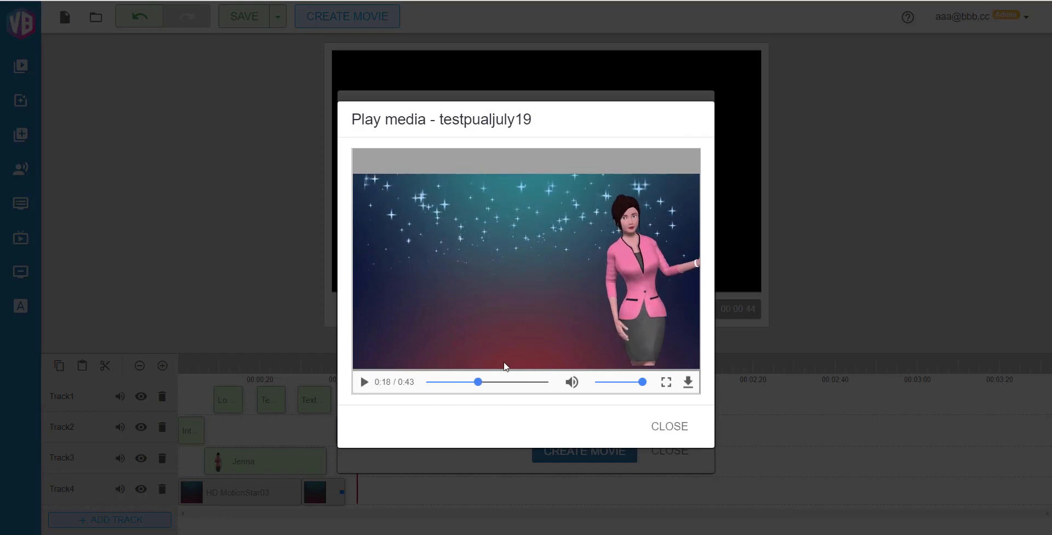
left_click(499, 382)
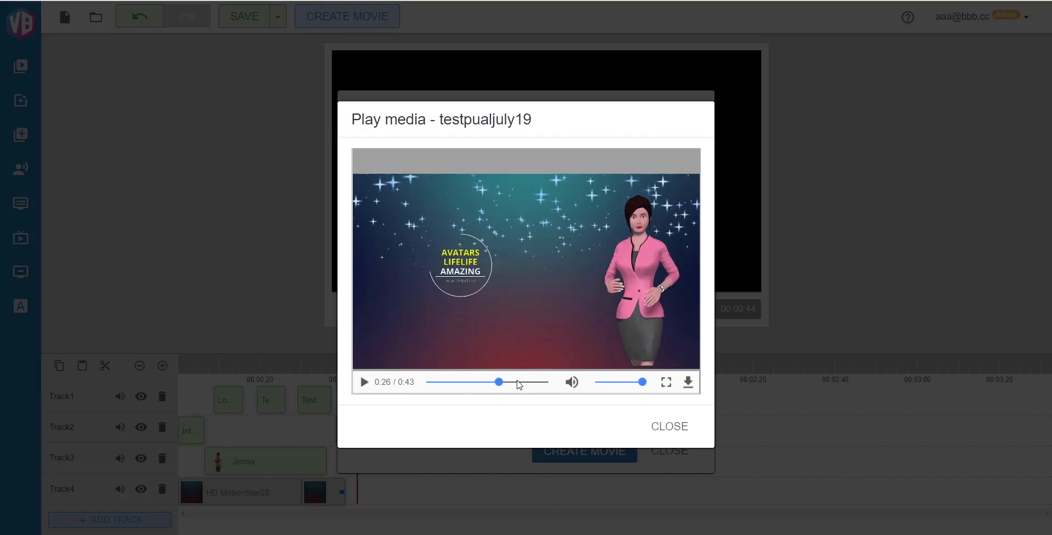
left_click(495, 382)
left_click(362, 383)
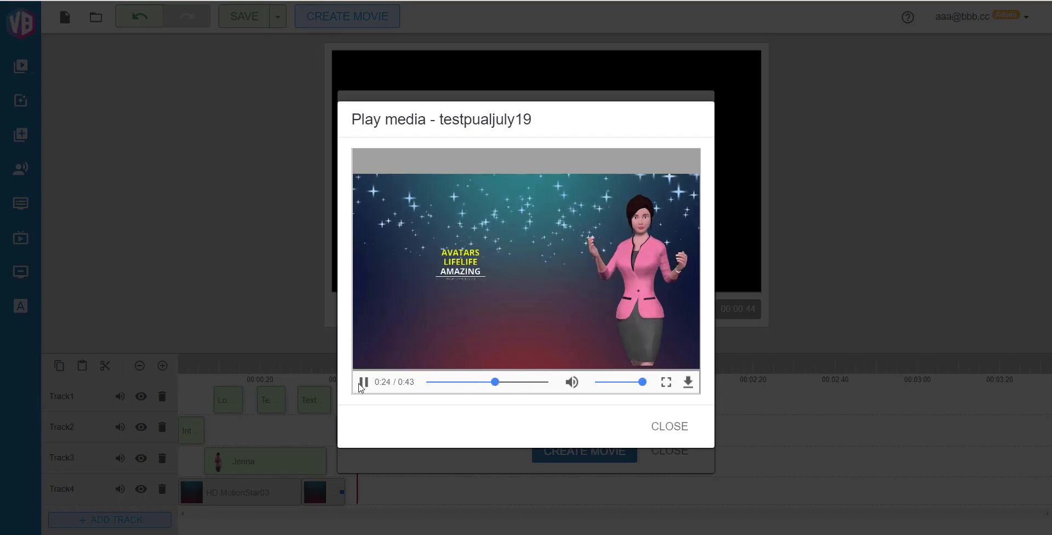
Skip ahead in testpualjuly19 and check the "Amazing 3D Avatars" title from about 0:31 with the sound muted.
left_click(525, 381)
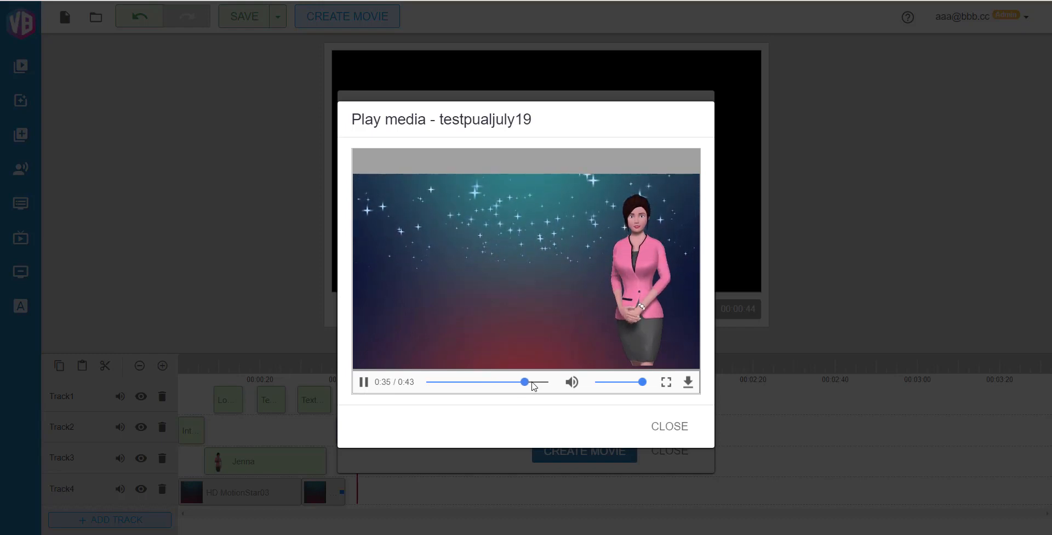
left_click(364, 383)
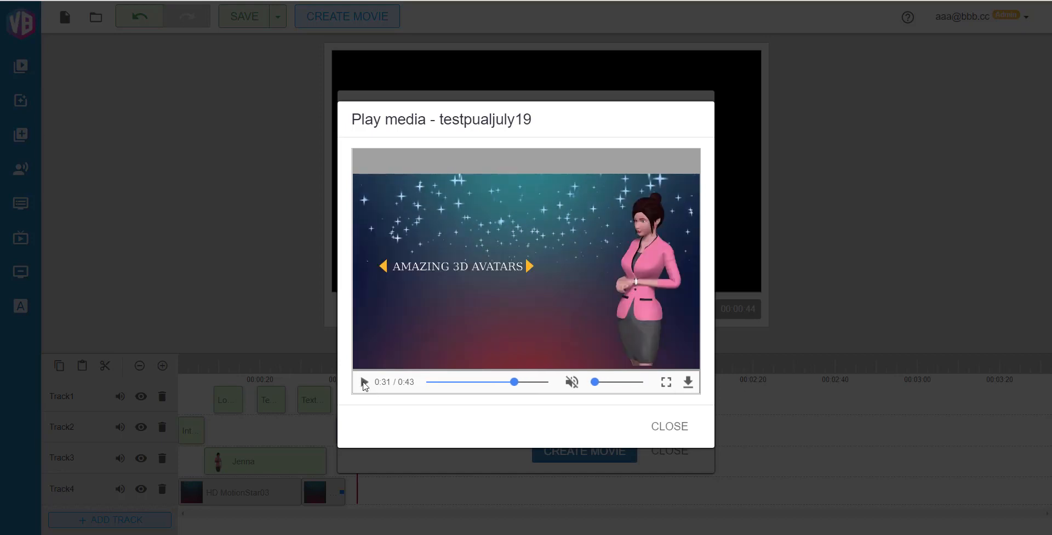
left_click(364, 383)
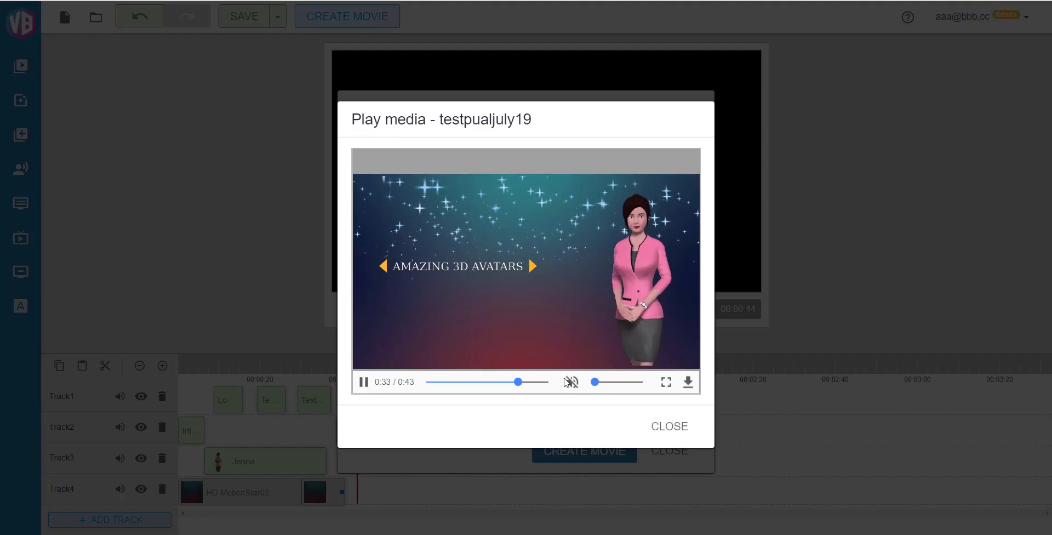